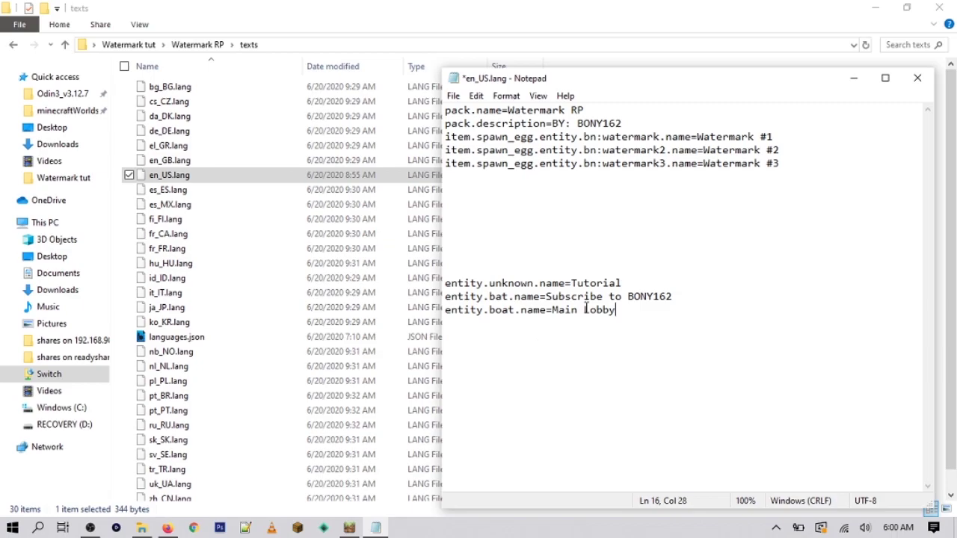
- Copy the gold code §6 from the Minecraft Wiki and paste it before Tutorial in en_US.lang
left_click(168, 528)
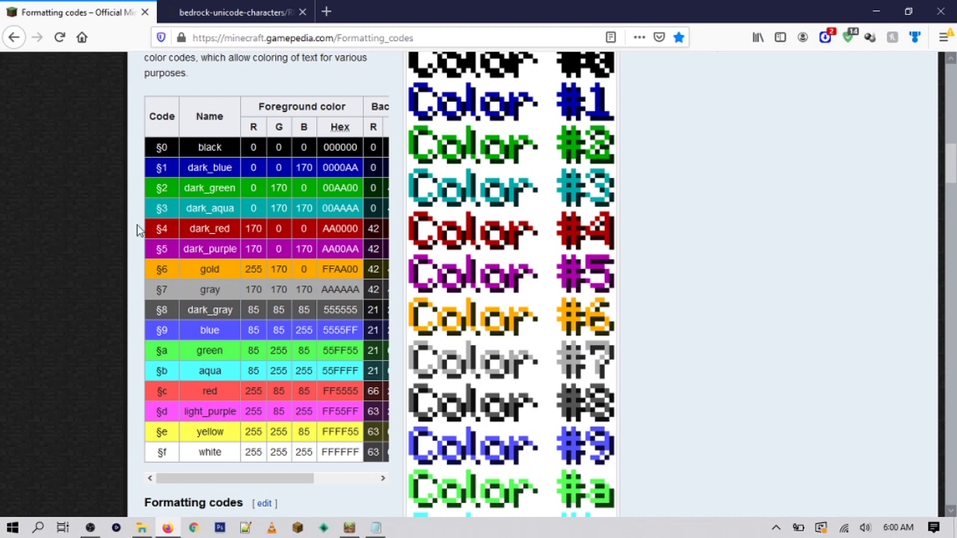
left_click_drag(170, 269, 156, 269)
right_click(163, 272)
left_click(187, 281)
left_click(376, 527)
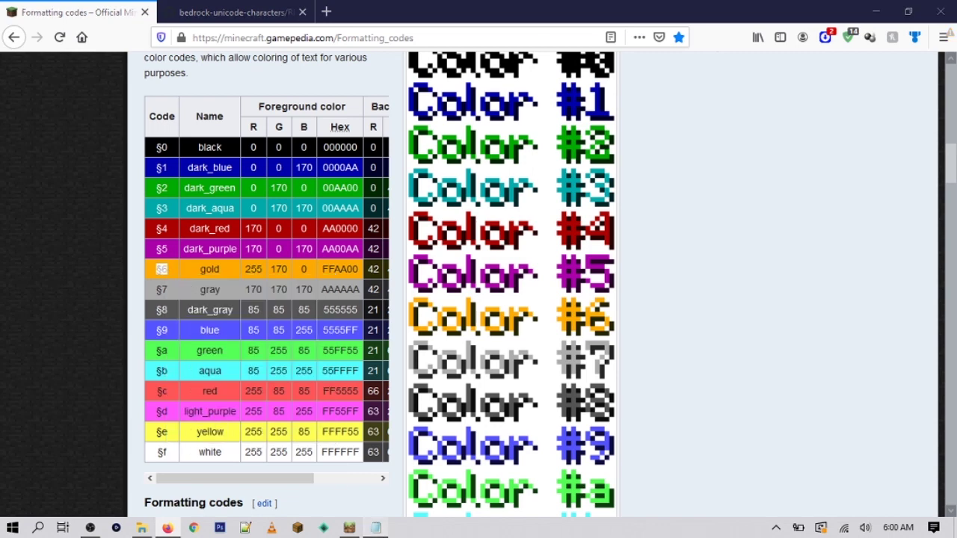
left_click(572, 285)
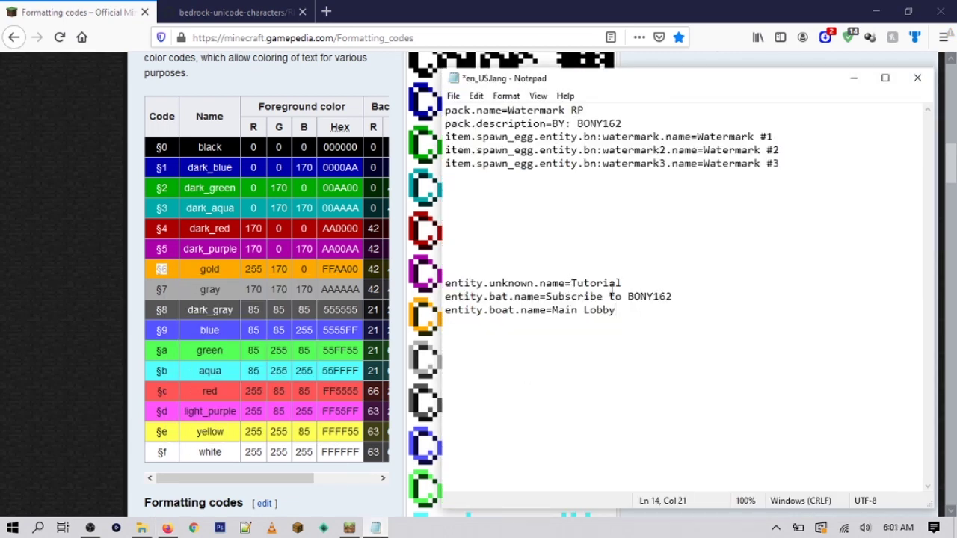
key("ctrl+v")
left_click(176, 8)
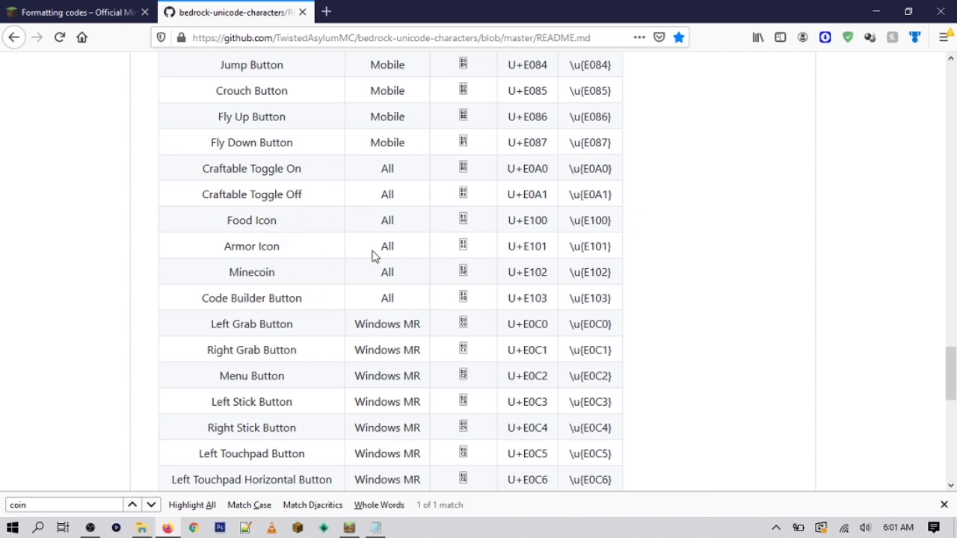
- Copy the Armor Icon glyph from GitHub and paste it at the end of the subscribe line
left_click_drag(464, 242, 461, 244)
left_click(376, 528)
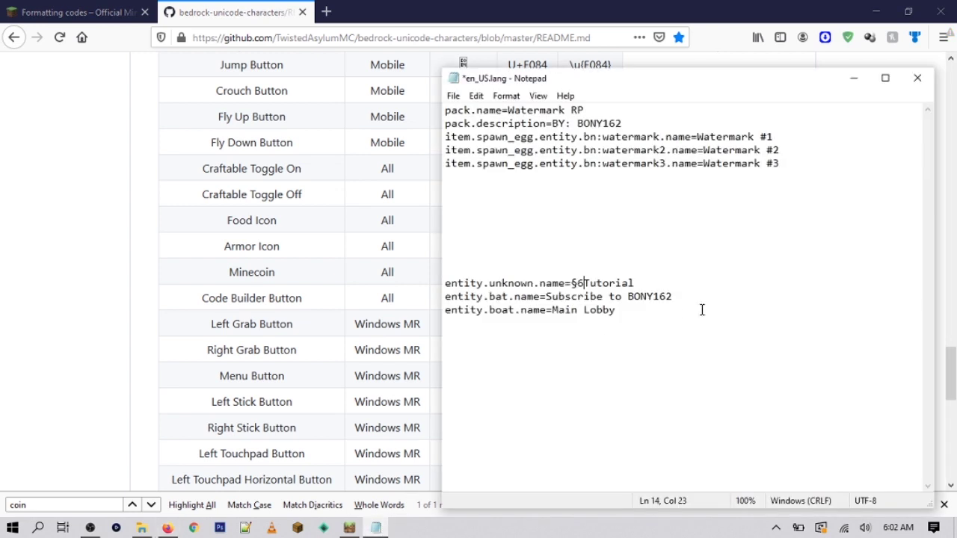
left_click(689, 293)
key("ctrl+v")
- Copy the Minecoin glyph and paste it right after §6Tutorial
left_click(327, 271)
left_click_drag(471, 274, 461, 273)
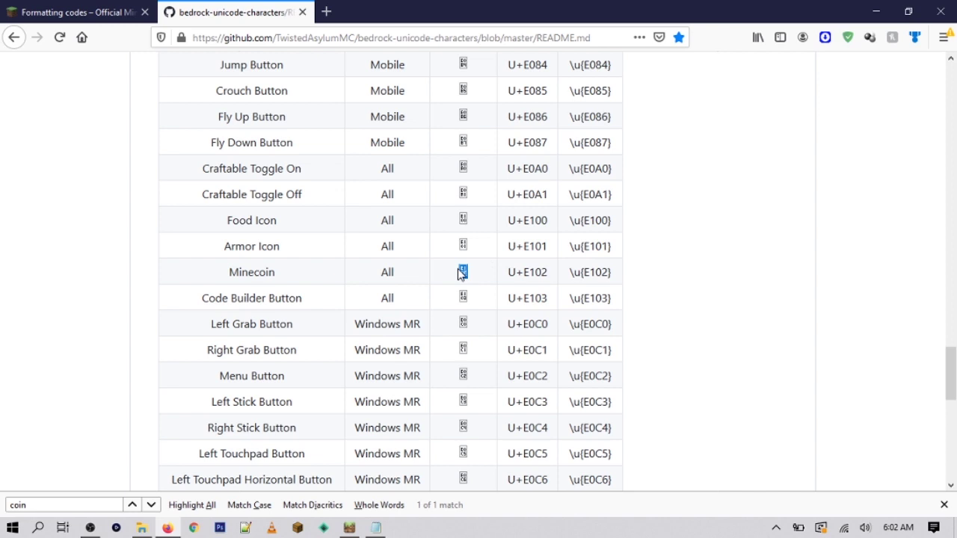
left_click(376, 528)
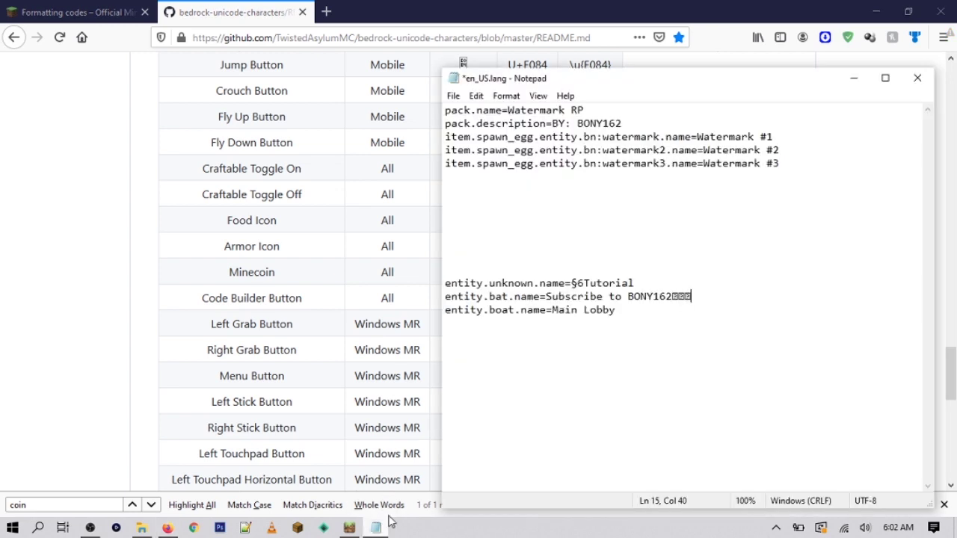
left_click(645, 317)
key("ctrl+v")
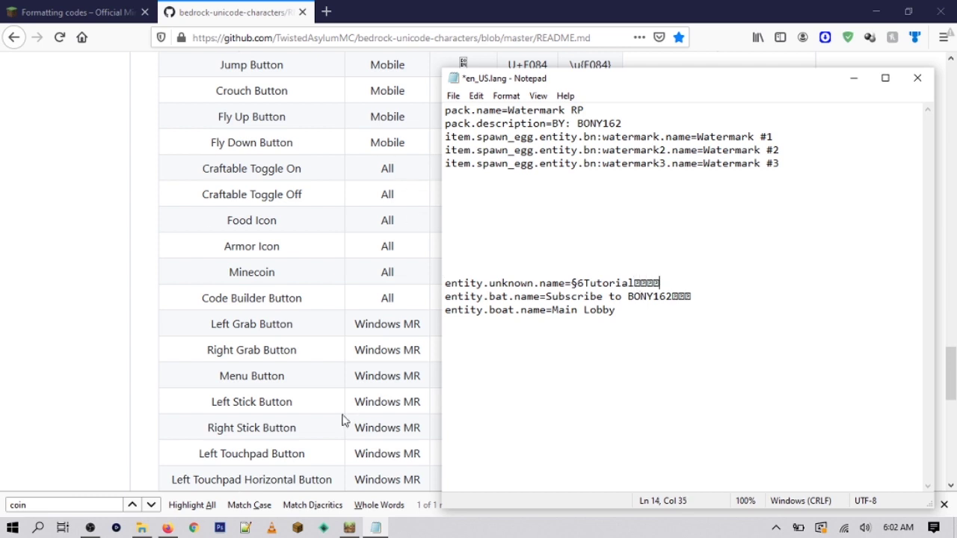
left_click(143, 528)
left_click(383, 525)
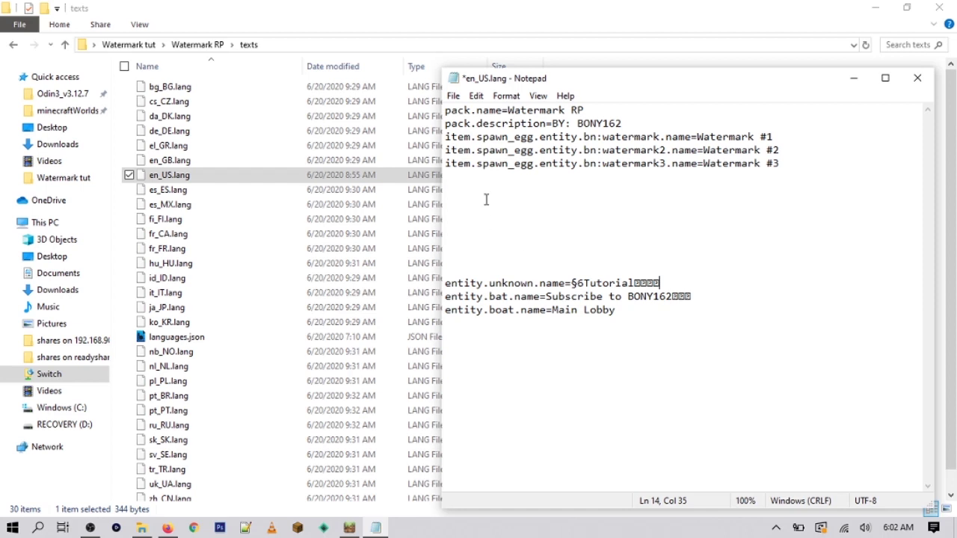
- Save en_US.lang via File > Save and select its three entity name lines
left_click(453, 95)
left_click(472, 156)
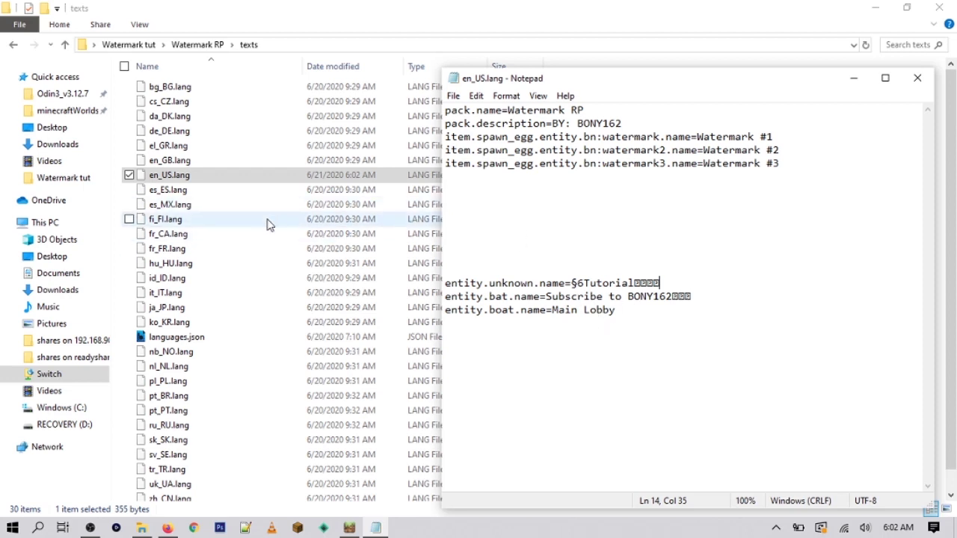
left_click(228, 179)
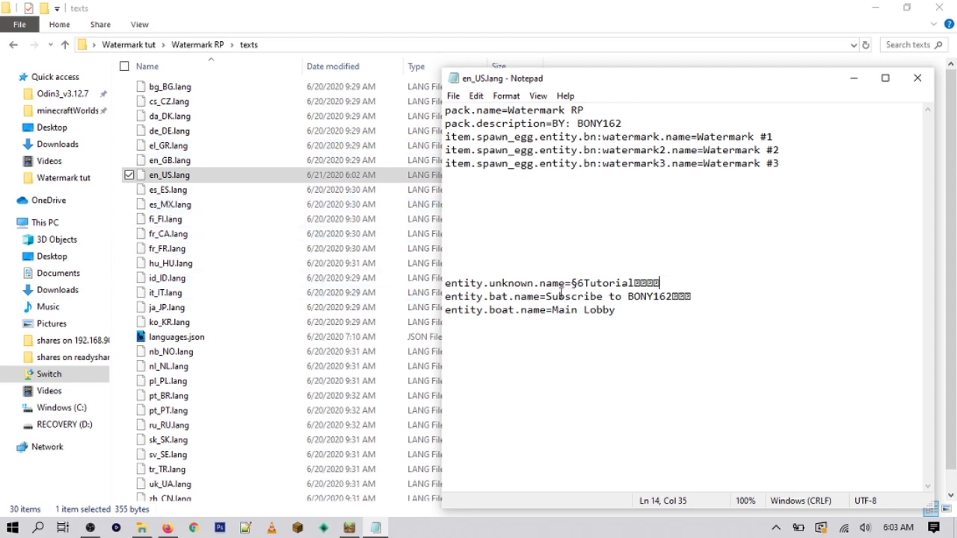
left_click_drag(664, 320, 445, 283)
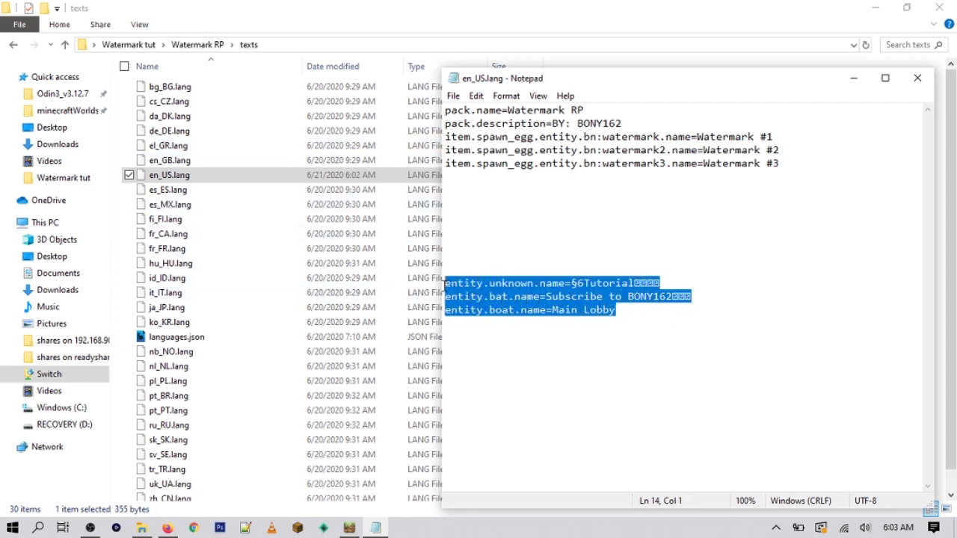
- Copy the three entity name lines into es_ES.lang over its placeholders and save it
right_click(444, 284)
left_click(401, 335)
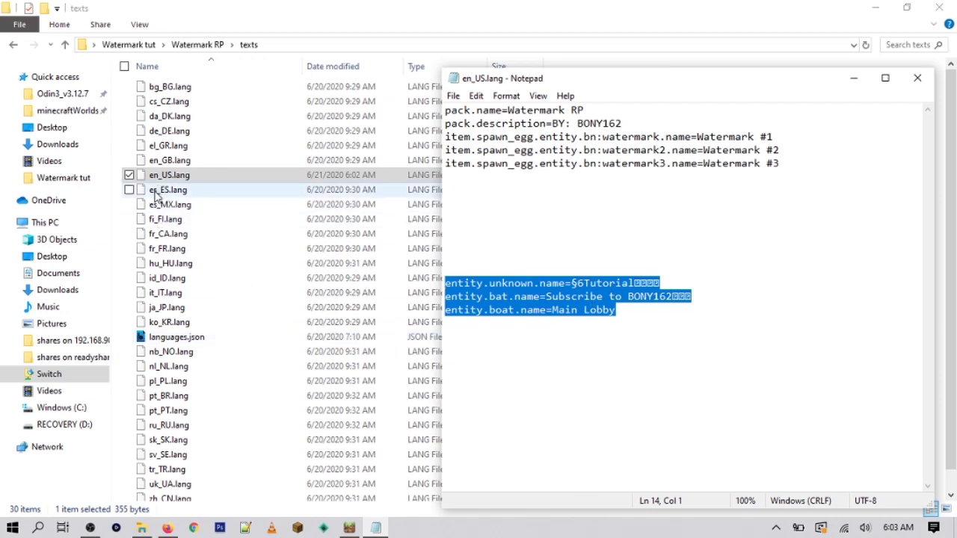
left_click_drag(153, 195, 544, 206)
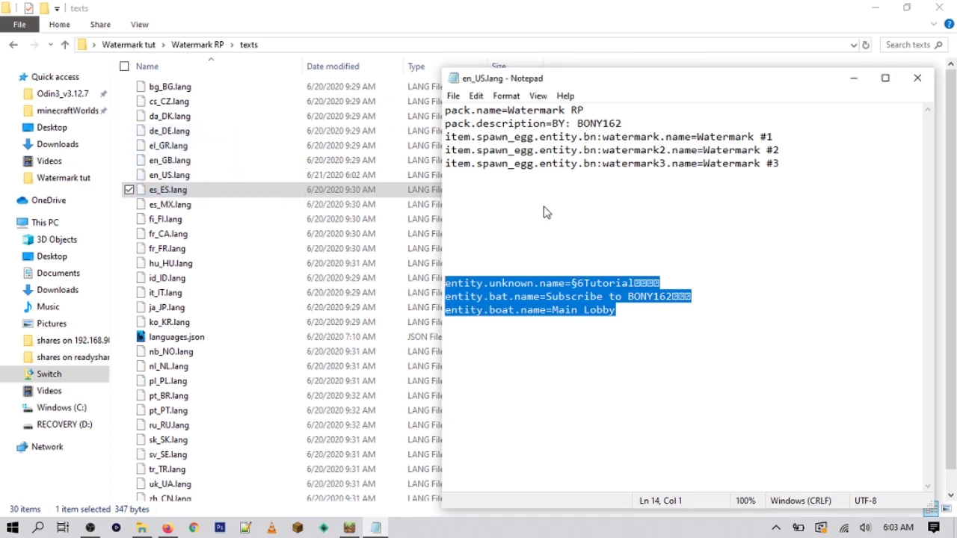
left_click_drag(702, 322, 445, 284)
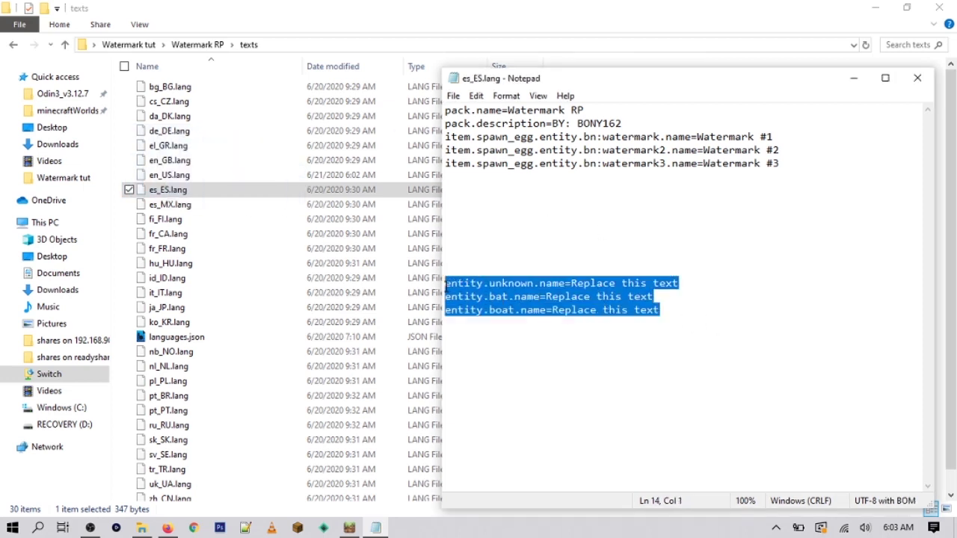
key("ctrl+v")
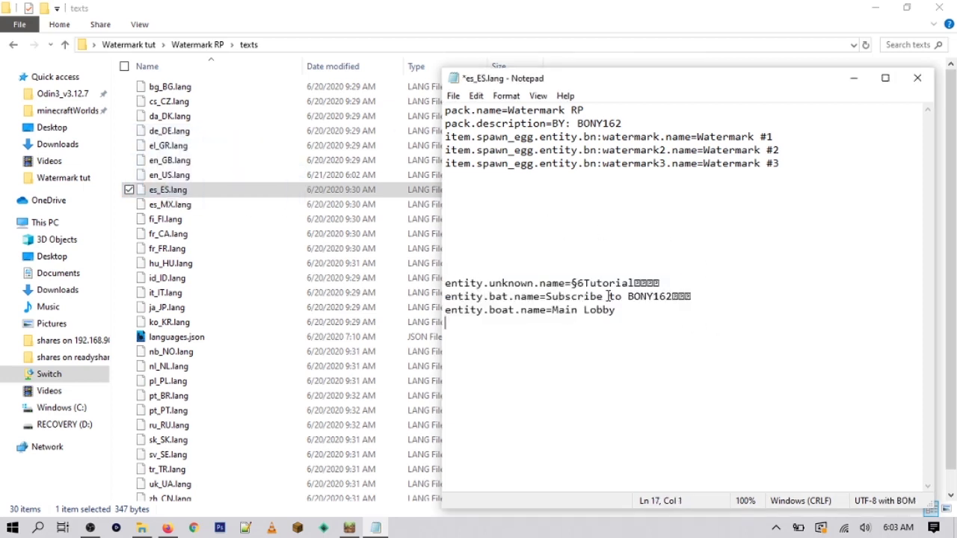
key("ctrl+s")
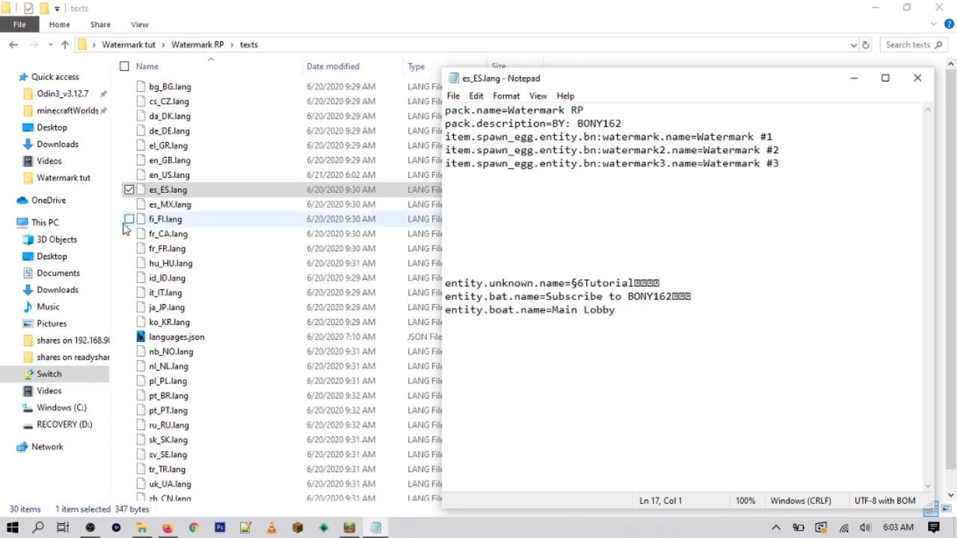
- Replace es_MX.lang's placeholder lines with the three entity name lines and save it
left_click_drag(161, 209, 498, 266)
left_click_drag(662, 311, 441, 274)
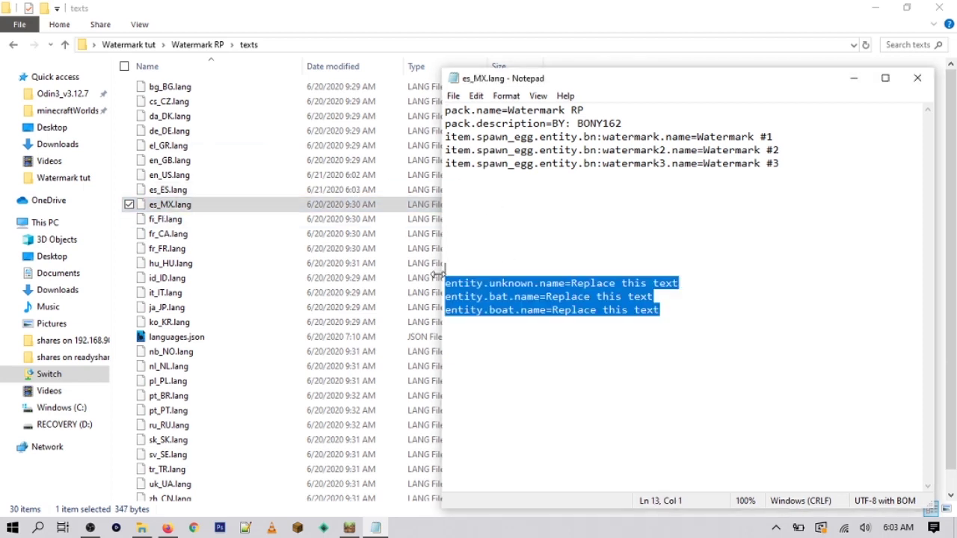
key("Delete")
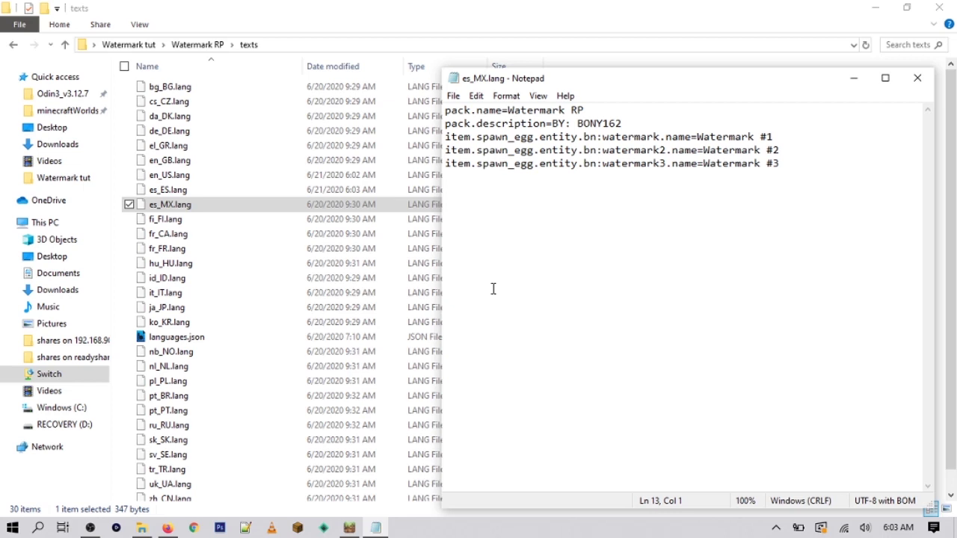
key("ctrl+v")
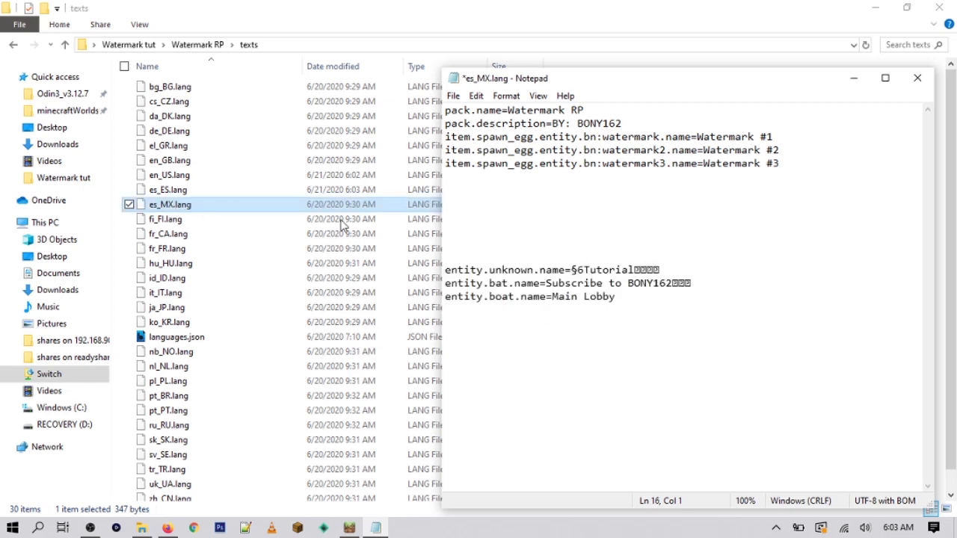
left_click(540, 221)
left_click(453, 96)
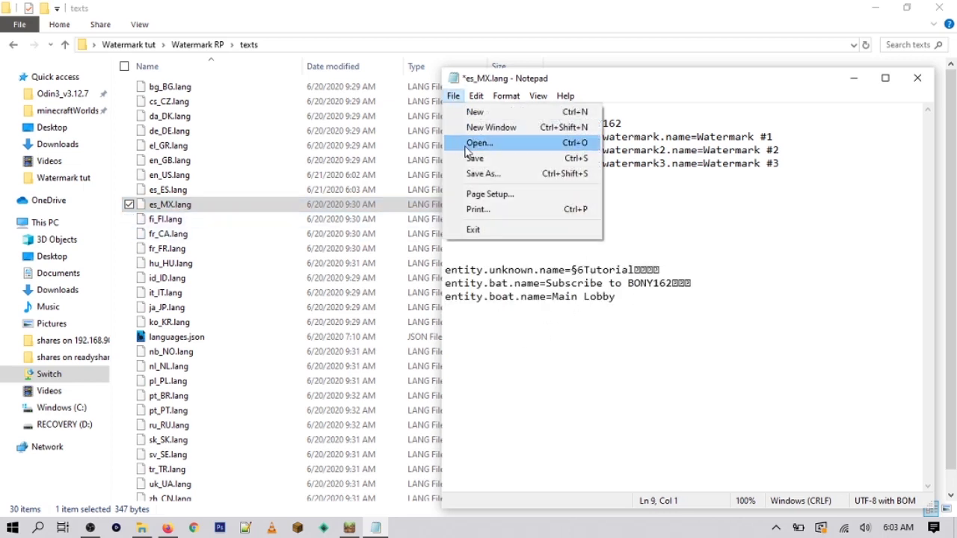
left_click(469, 157)
left_click_drag(194, 224, 444, 235)
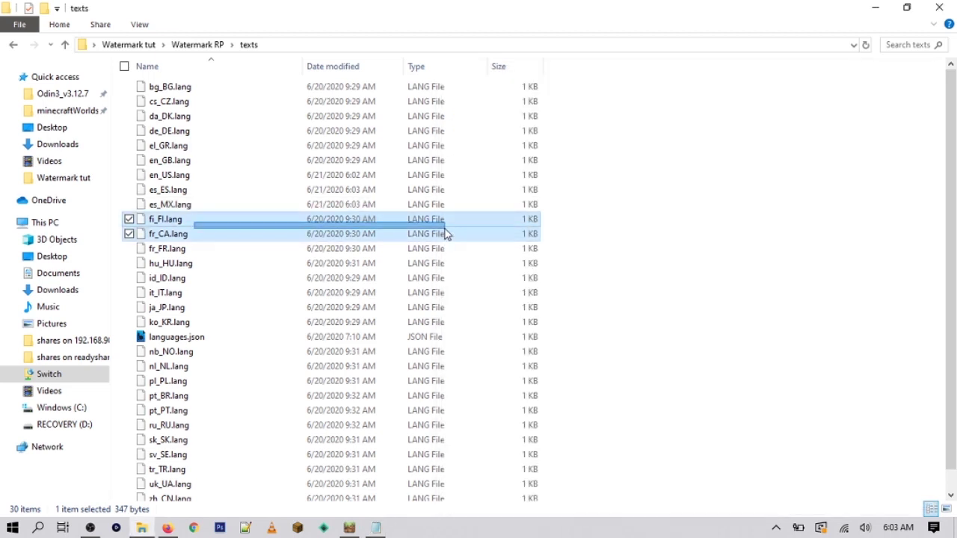
- Check the fi_FI, it_IT, pt_BR and en_US language files, then return to Watermark tut
left_click(172, 233, "ctrl")
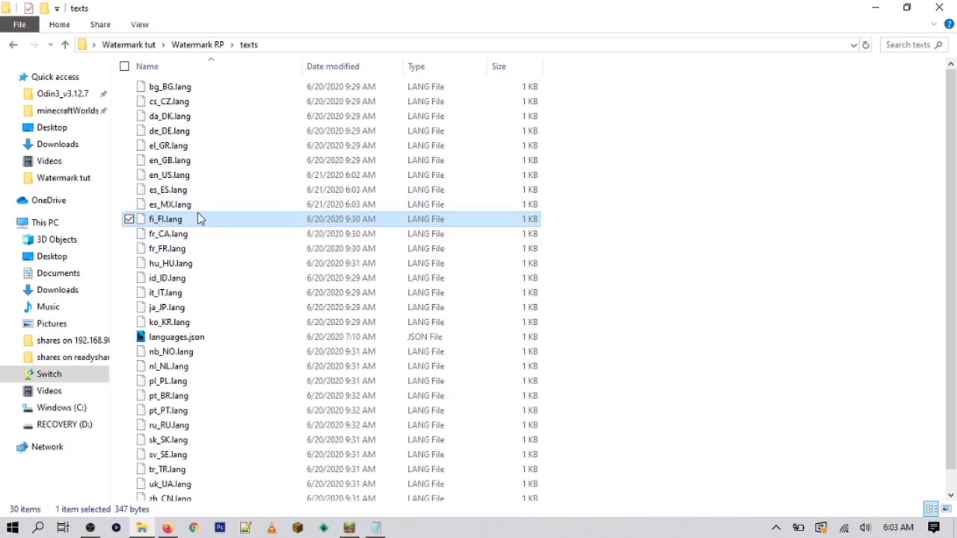
left_click(214, 292)
left_click(216, 396)
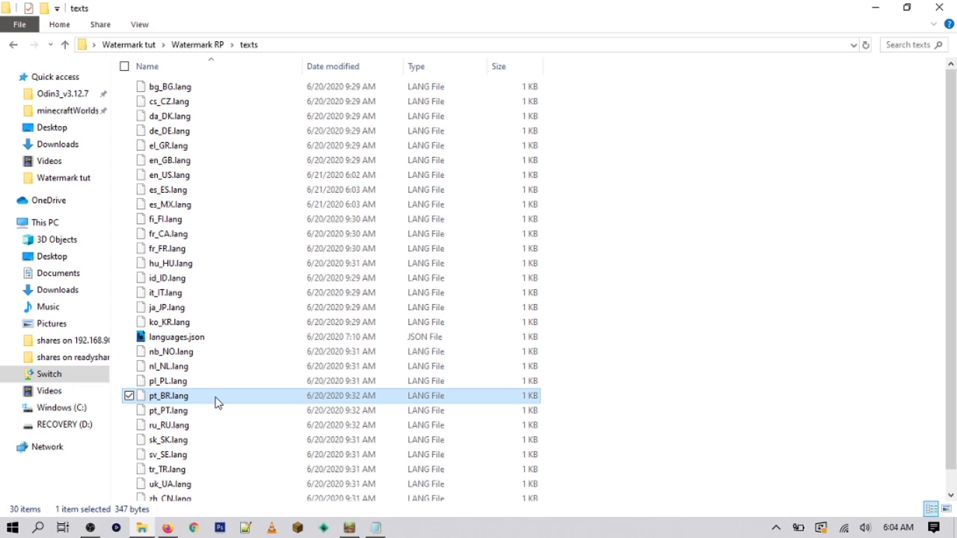
left_click(209, 176)
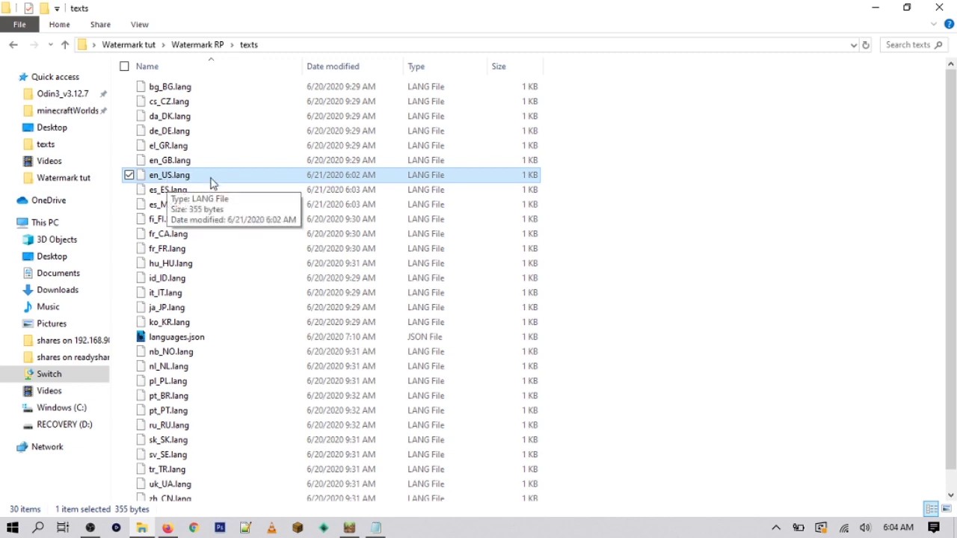
left_click(145, 46)
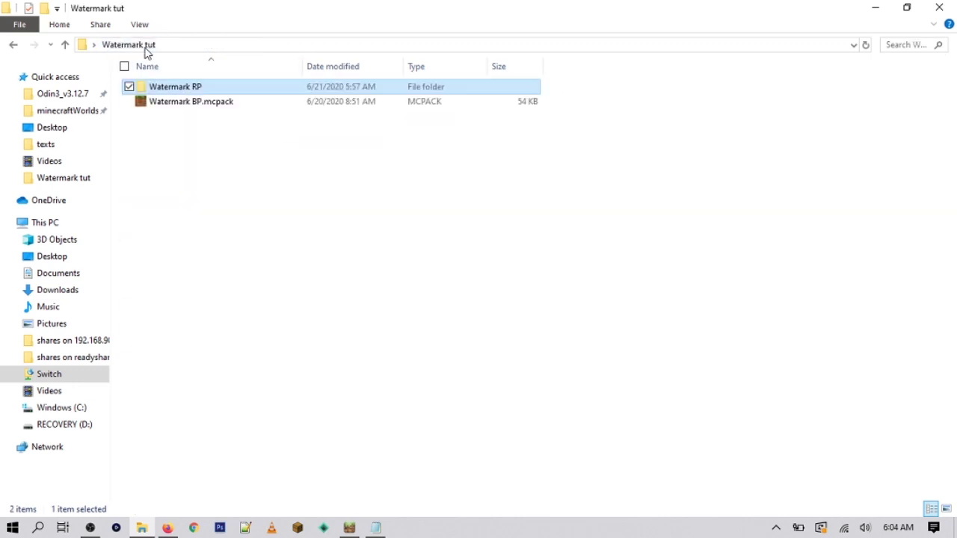
- Compress the Watermark RP folder with 7-Zip into Watermark RP.zip
right_click(165, 95)
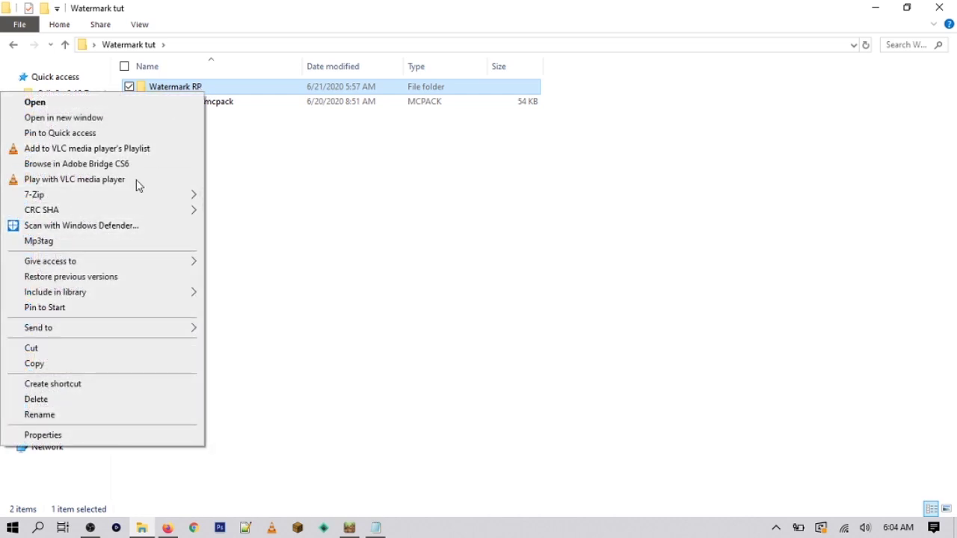
mouse_move(119, 206)
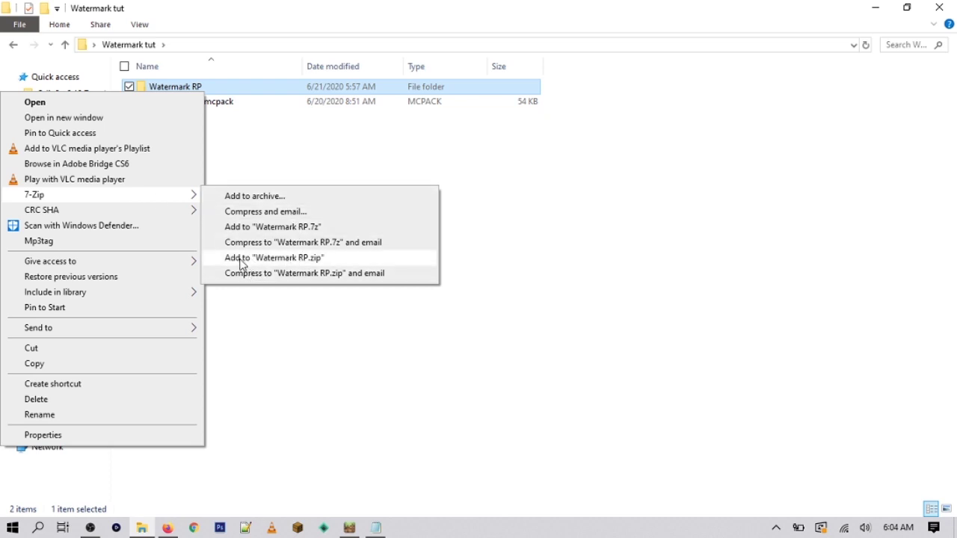
left_click(321, 259)
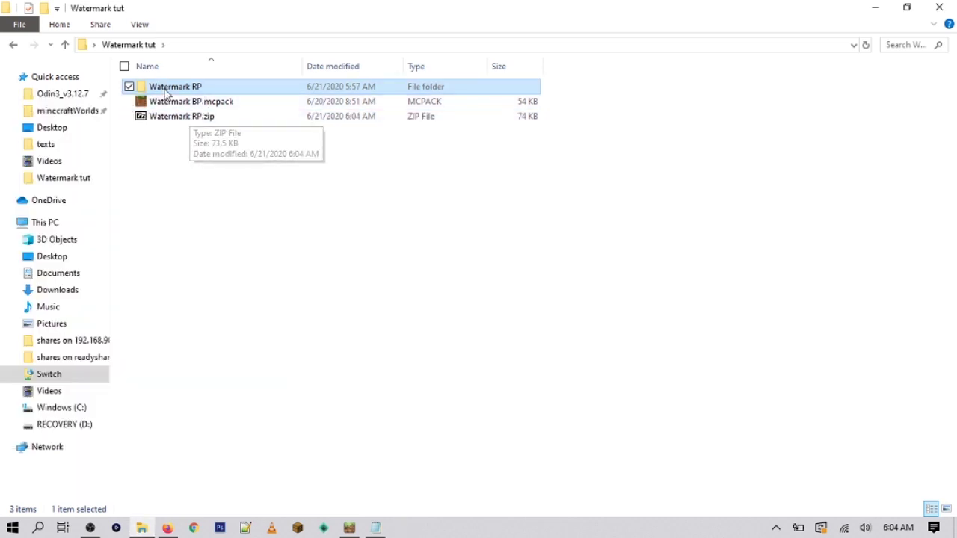
left_click(182, 118)
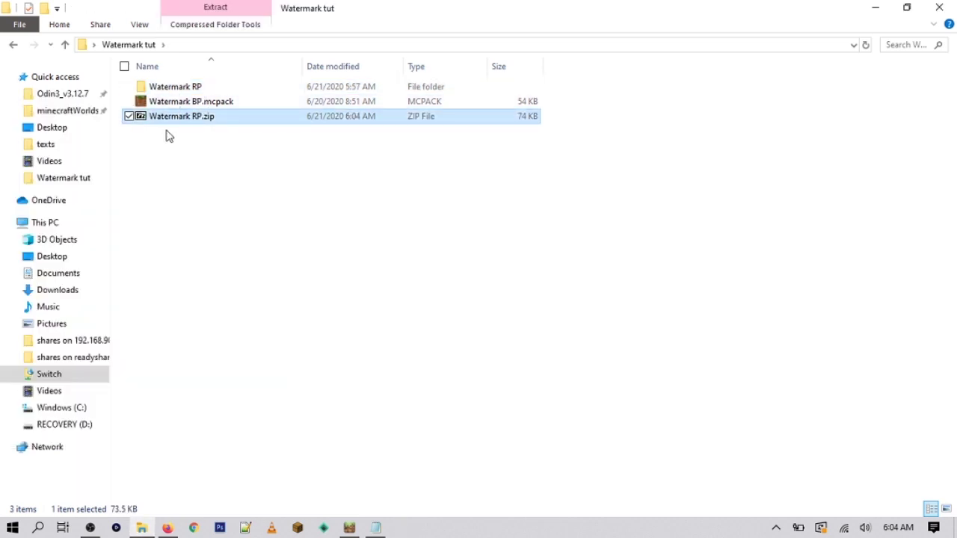
- Rename Watermark RP.zip to Watermark RP.mcpack, accepting the extension change warning
right_click(180, 119)
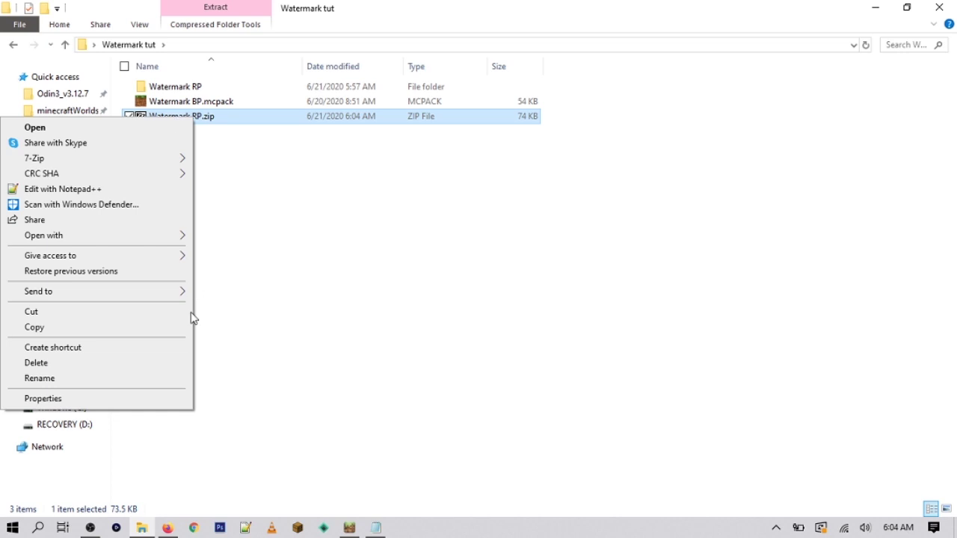
left_click(139, 378)
key("End")
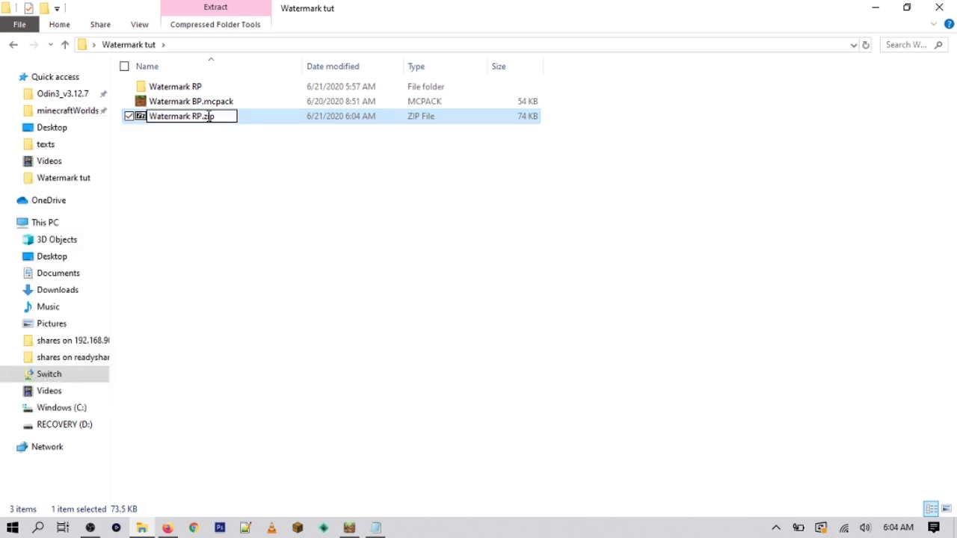
key("BackSpace")
type("mcpack")
key("Return")
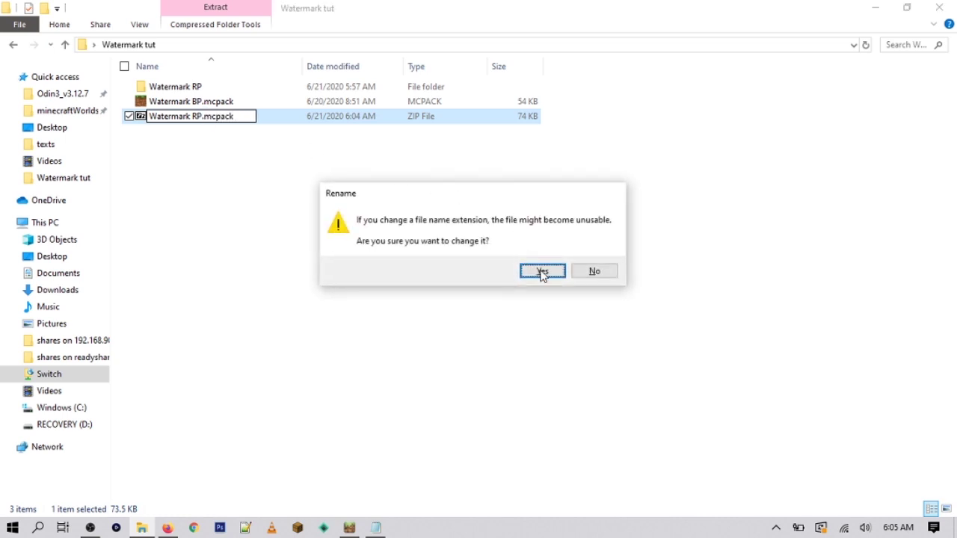
left_click(543, 274)
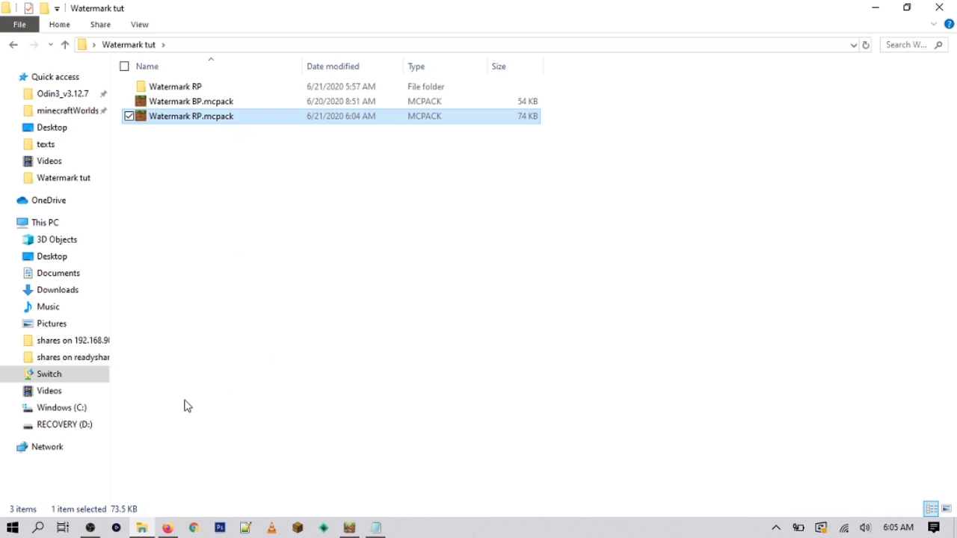
left_click(263, 121)
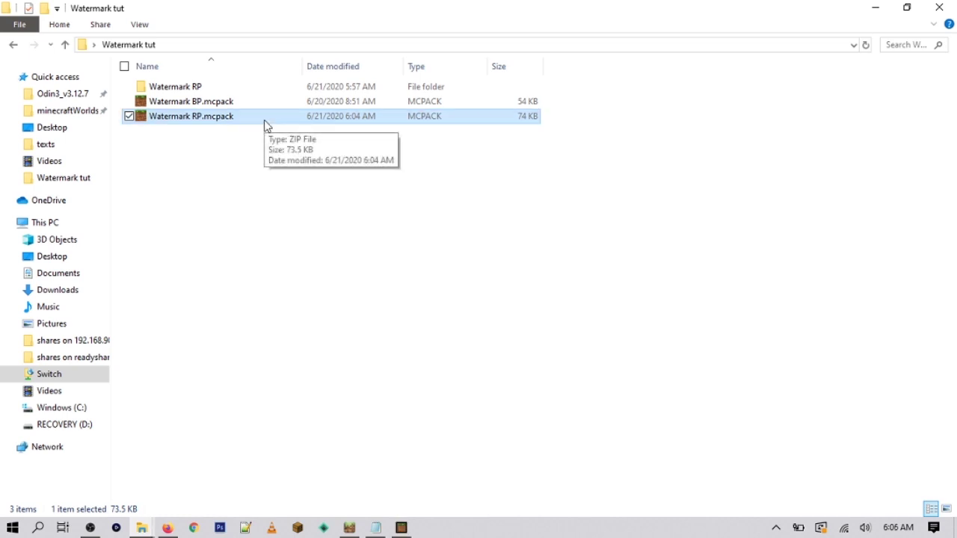
- Import Watermark RP.mcpack into Minecraft and begin creating a new world from Play
double_click(265, 119)
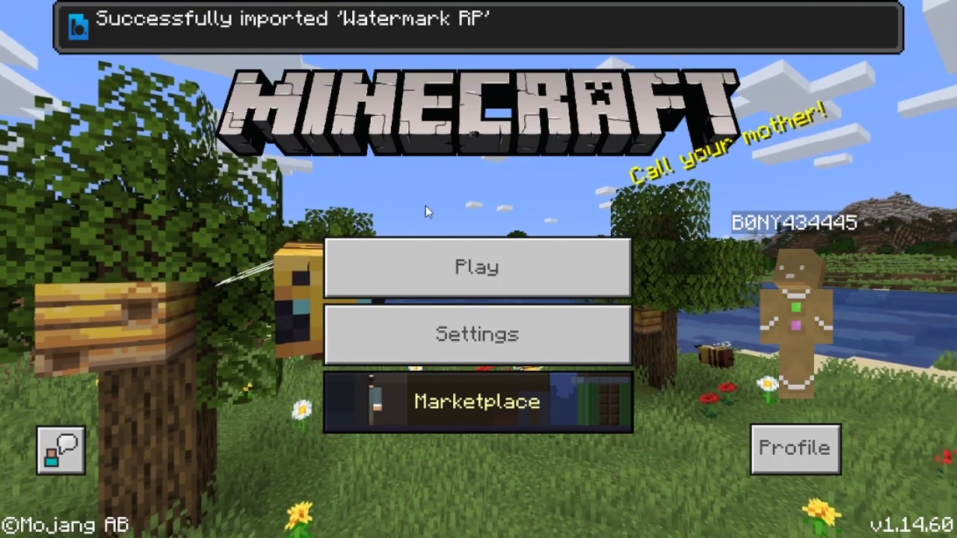
left_click(411, 282)
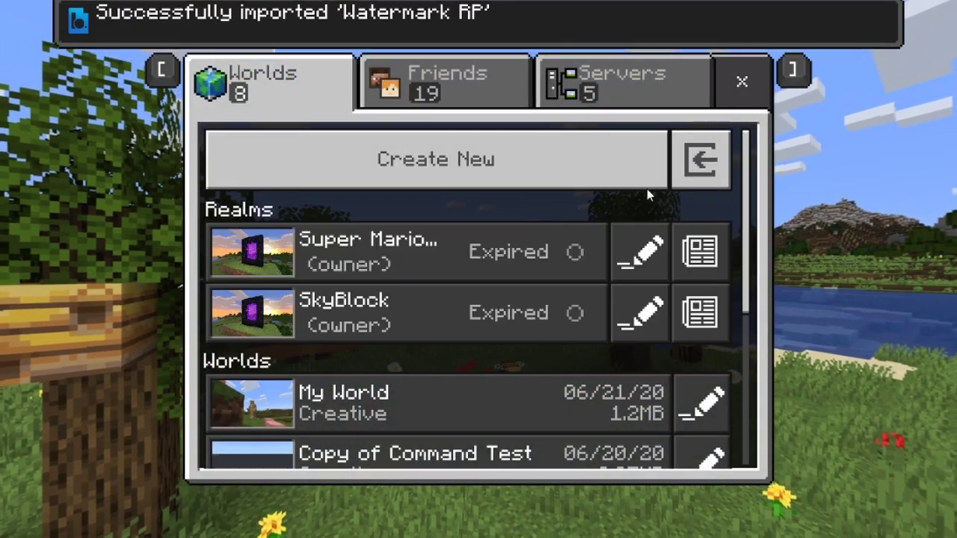
left_click(572, 182)
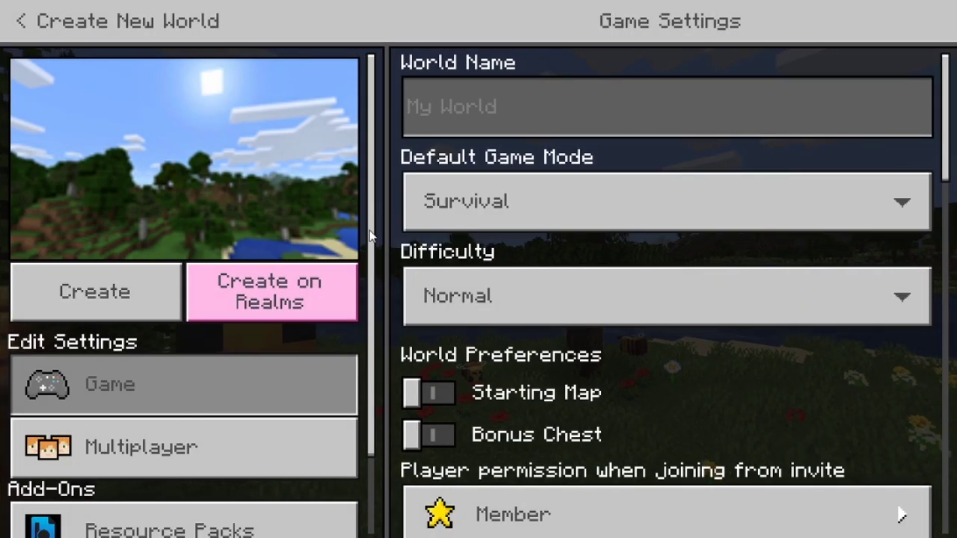
scroll(370, 236, "down", 3)
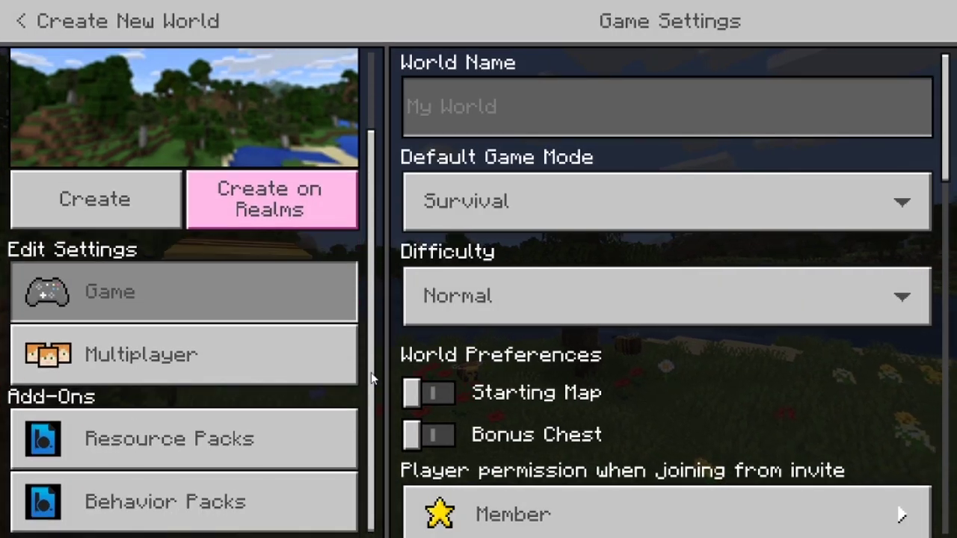
- Set the new world's default game mode to Creative, accepting achievements being disabled
left_click(500, 206)
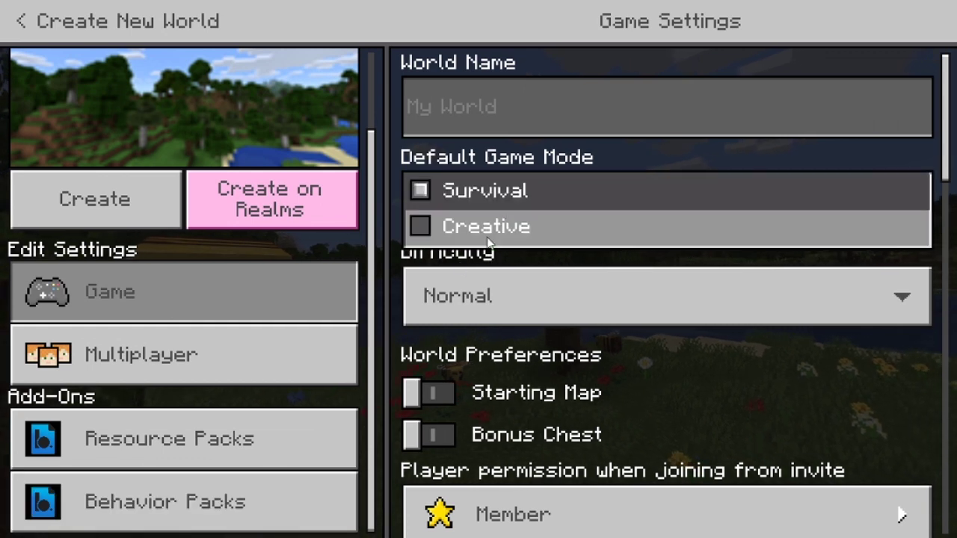
left_click(490, 226)
left_click(488, 334)
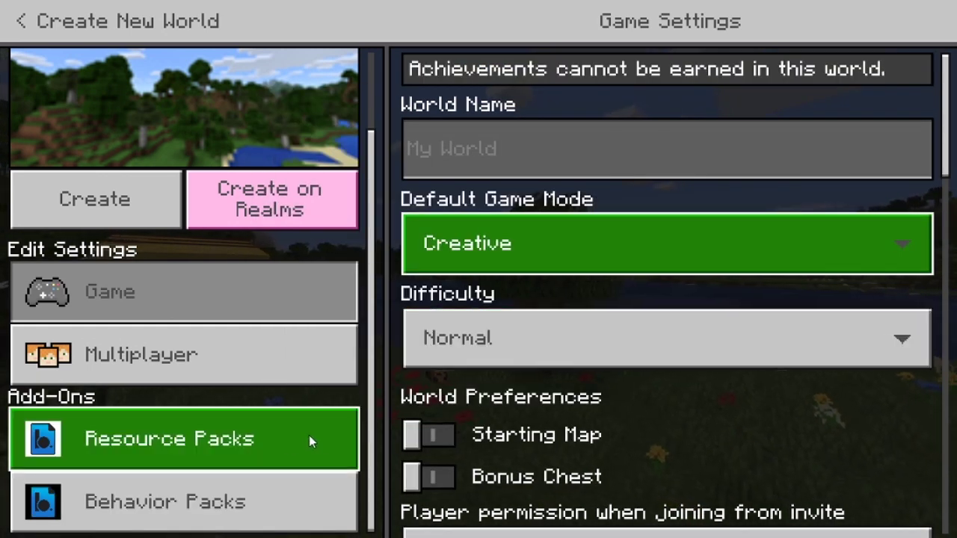
- Activate the Watermark BP behavior pack, confirm Watermark RP is active, and create the world
left_click(308, 504)
left_click(637, 152)
left_click(613, 217)
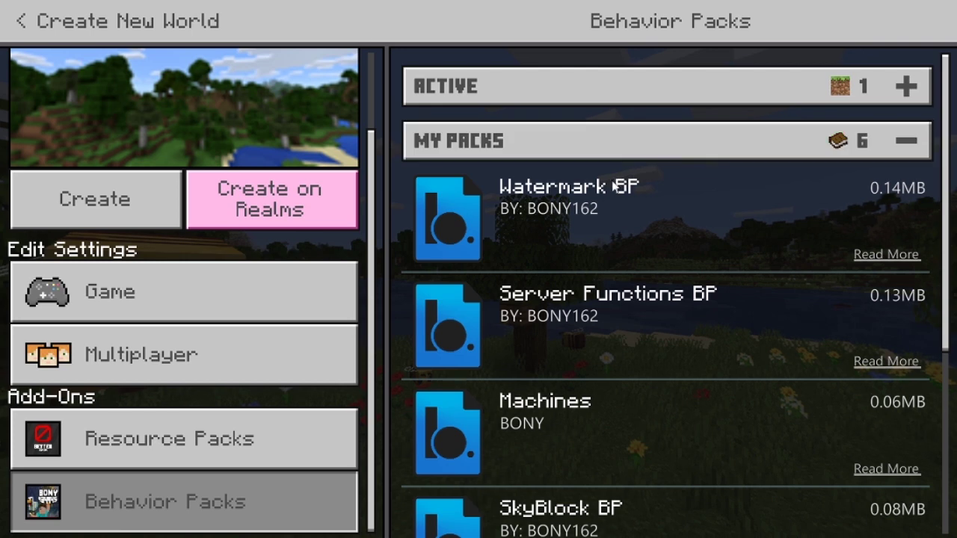
left_click(568, 293)
left_click(502, 335)
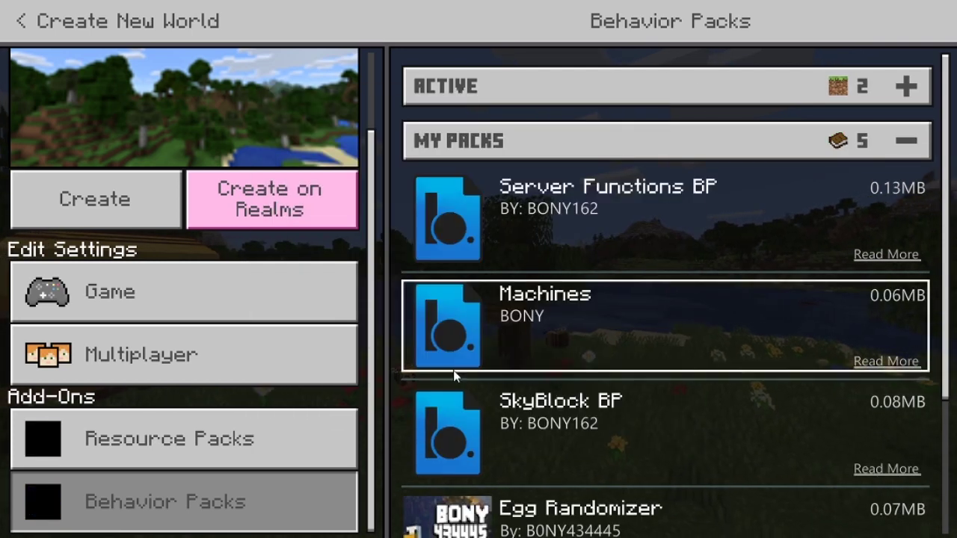
left_click(229, 452)
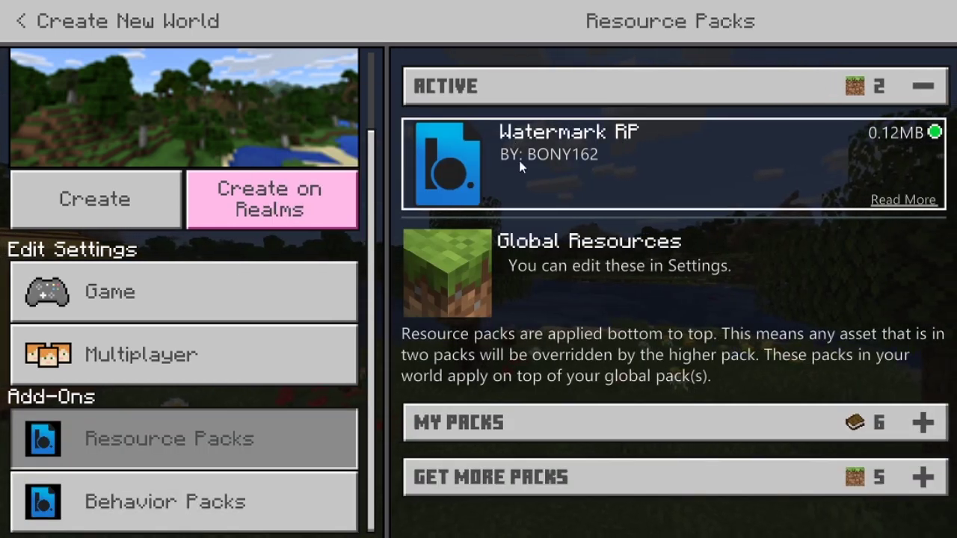
left_click(292, 347)
left_click(136, 195)
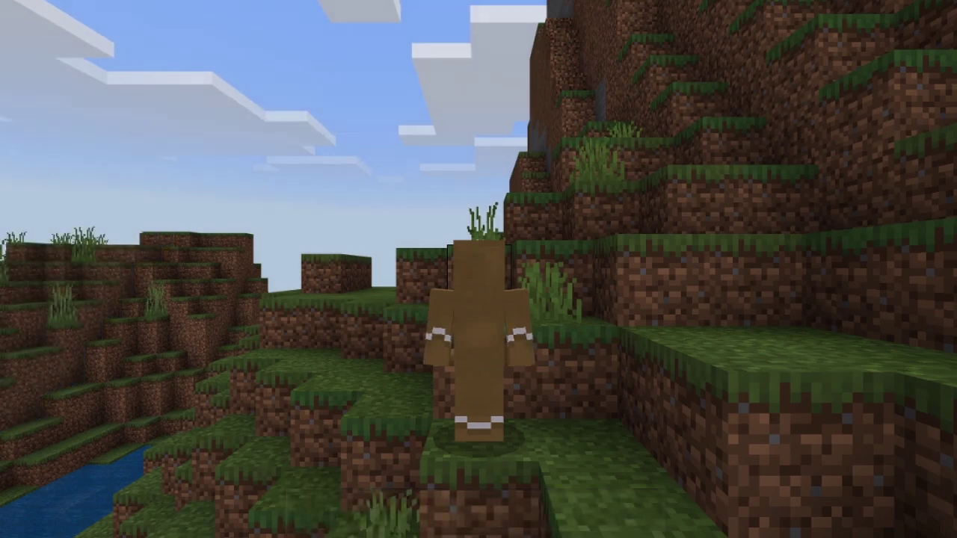
- Open the creative inventory and search 'watere' for the Watermark spawn eggs
key("e")
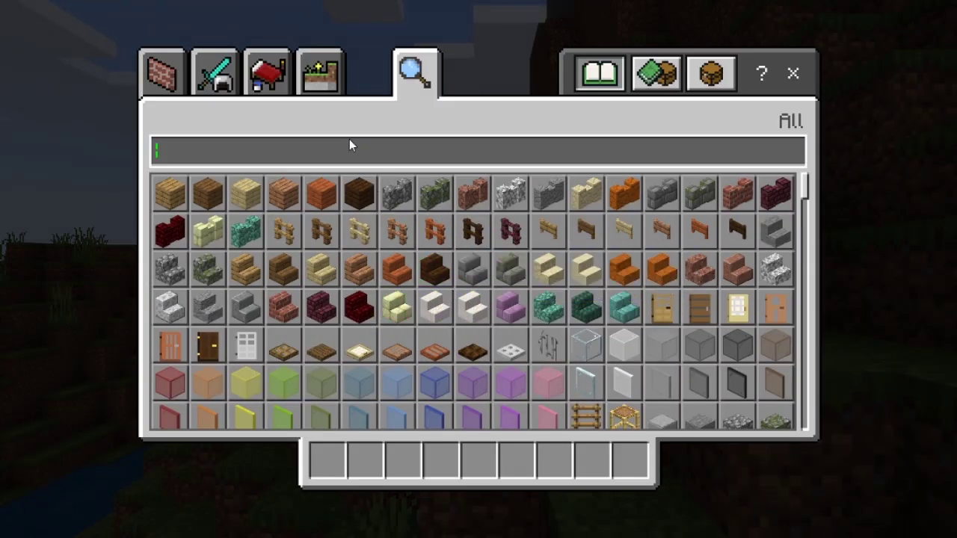
type("water")
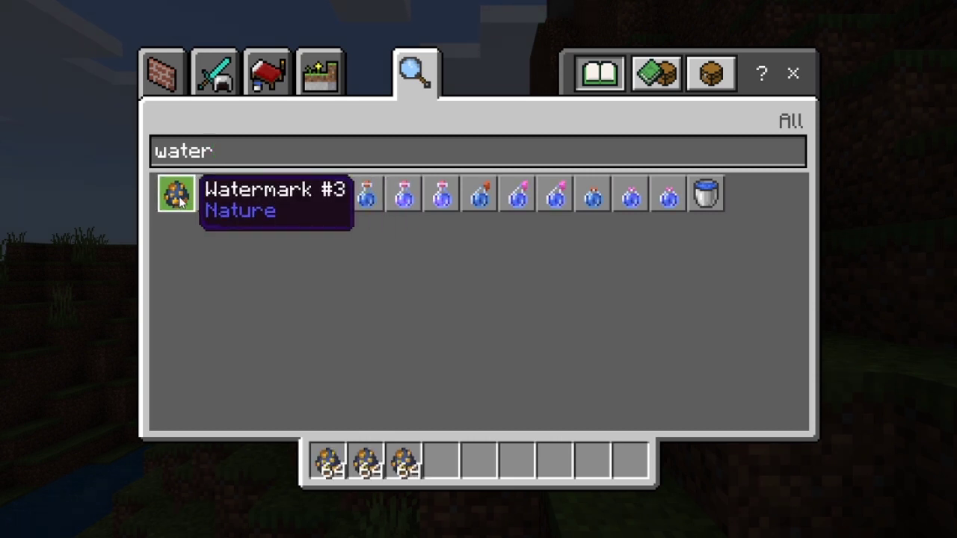
type("e")
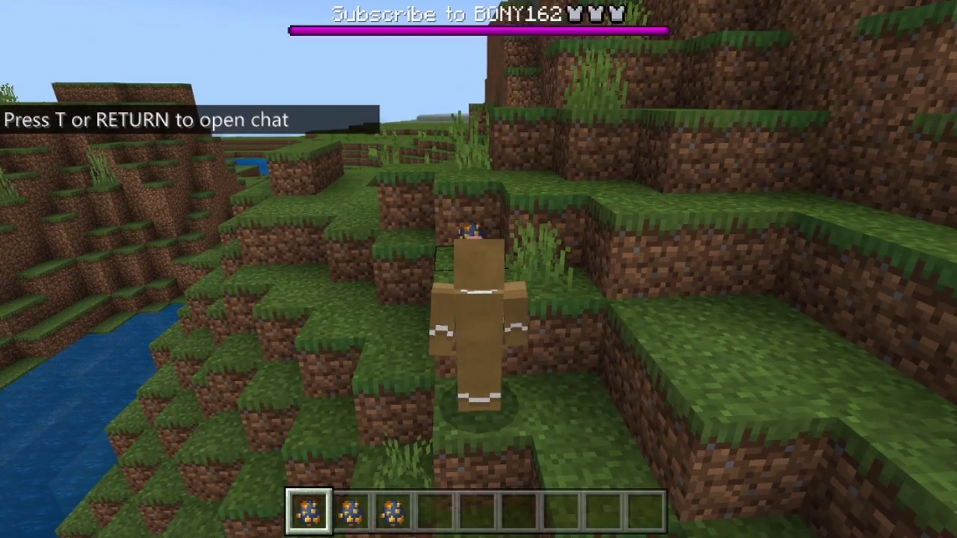